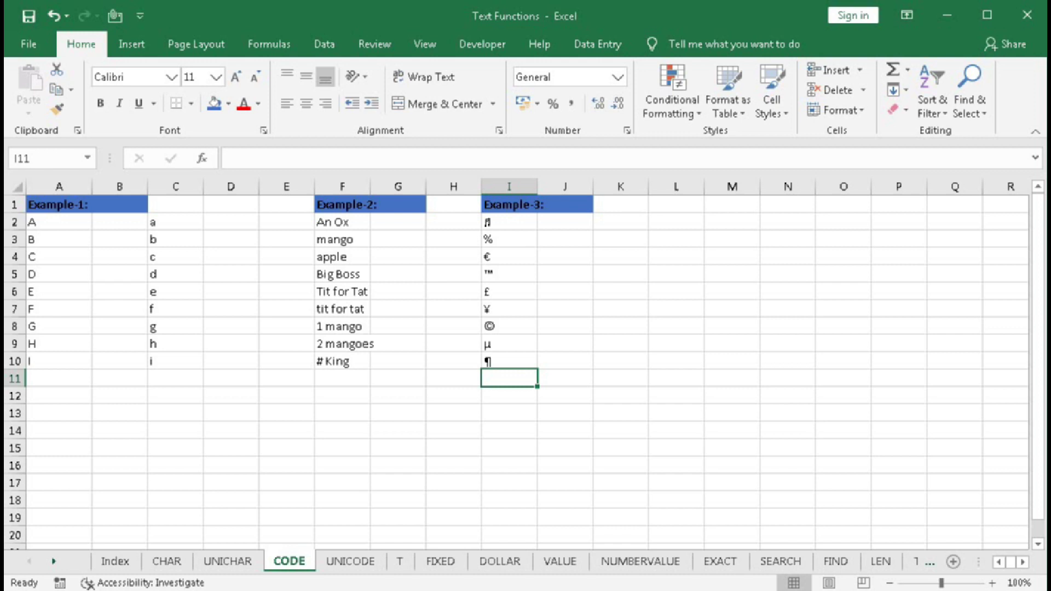
# Start a CODE formula in empty cell G13 and bring up its Function Arguments dialog.
pyautogui.click(381, 409)
pyautogui.write('=co')
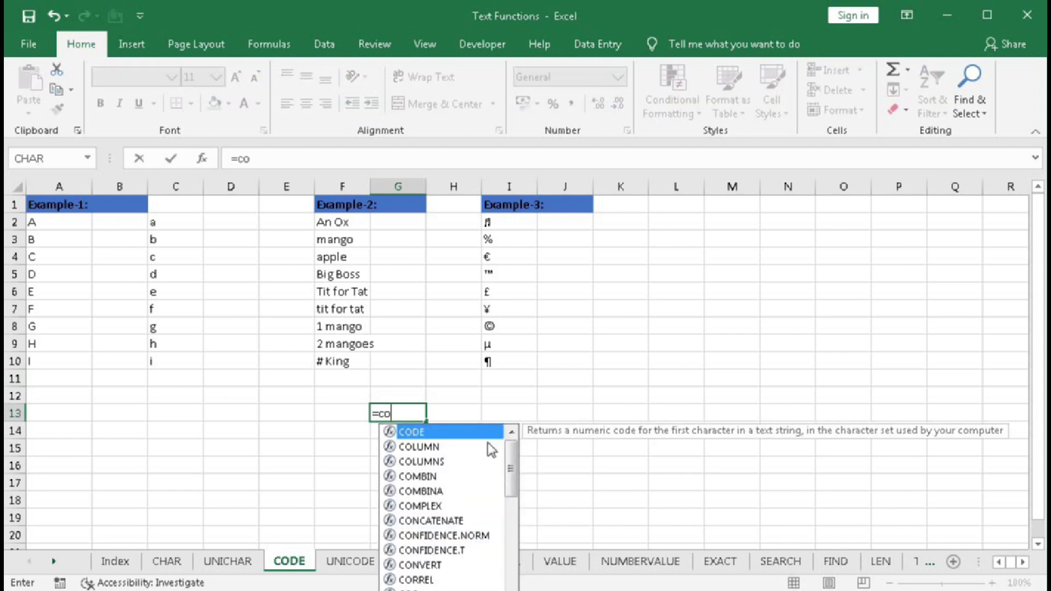
pyautogui.press('Tab')
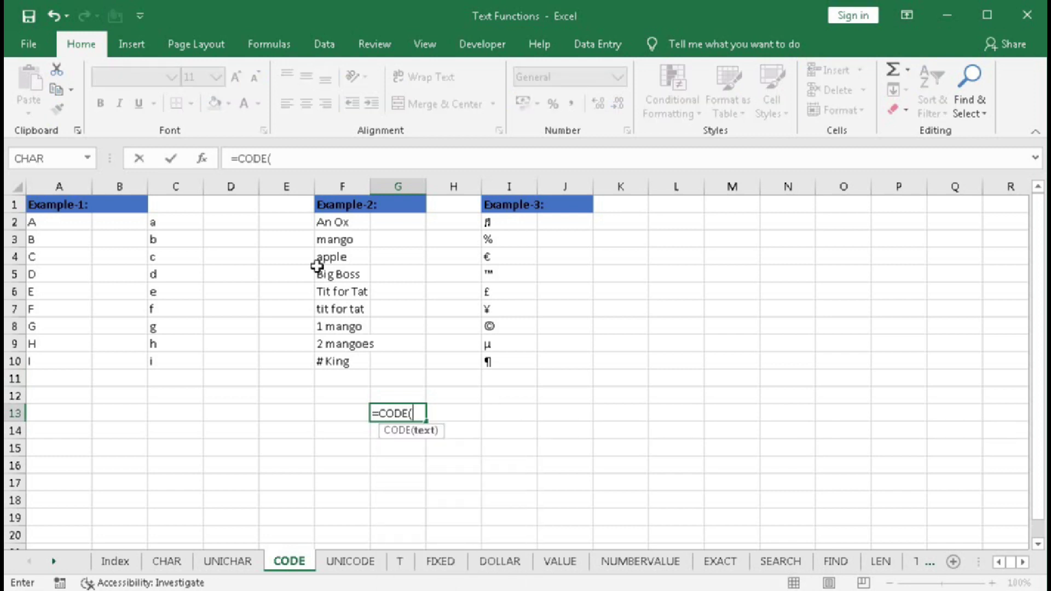
pyautogui.click(202, 159)
pyautogui.moveTo(371, 226); pyautogui.dragTo(399, 262)
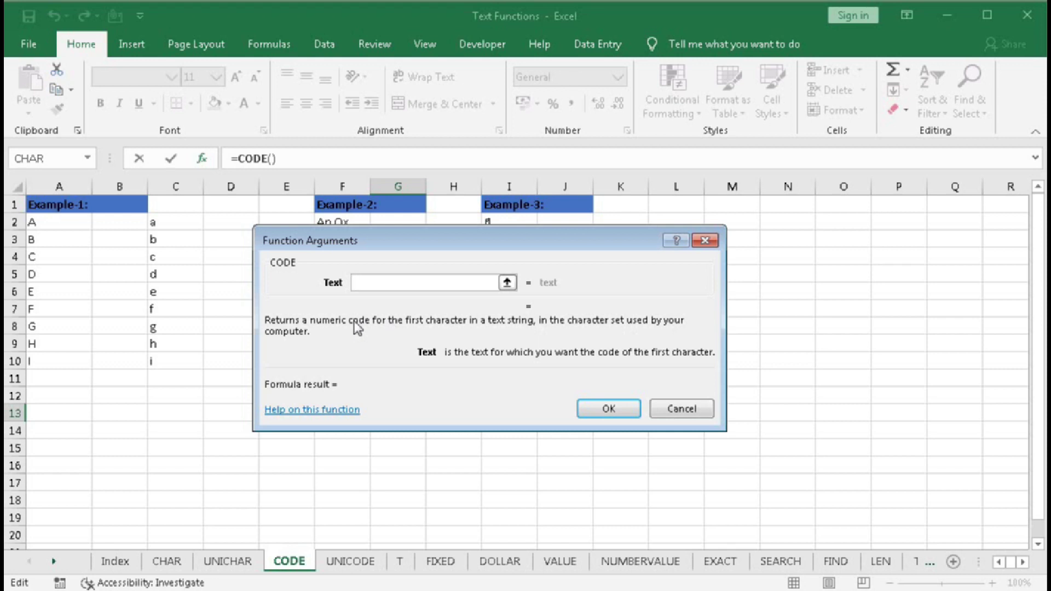
# Enter "apple" as the Text argument to preview the result 97.
pyautogui.write('a')
pyautogui.press('BackSpace')
pyautogui.write('"a"')
pyautogui.press('BackSpace')
pyautogui.write('pp')
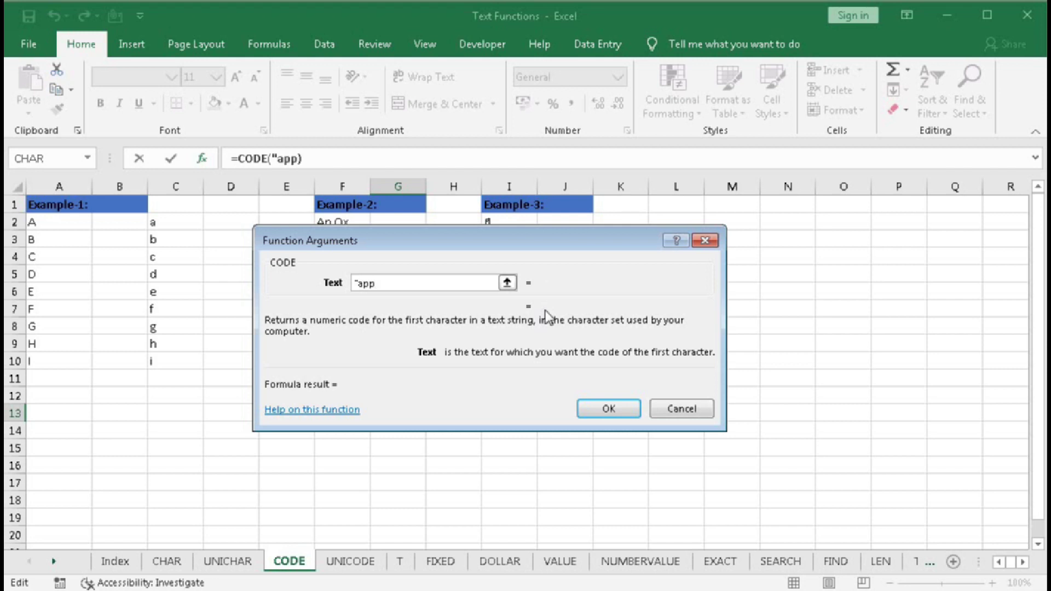
pyautogui.write('le"')
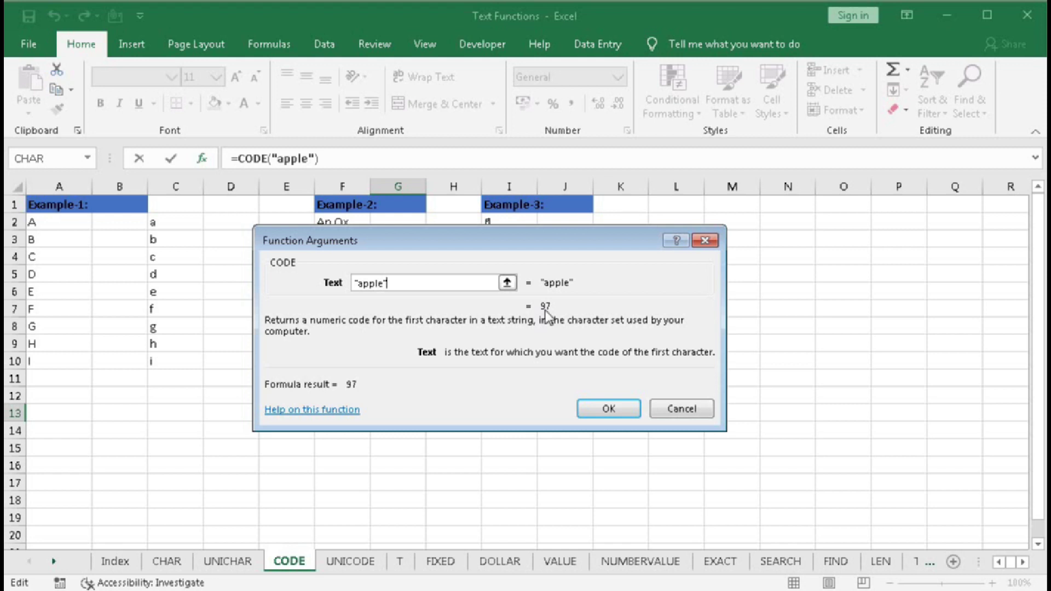
pyautogui.click(358, 285)
# Discard the G13 trial, enter =CODE(A2) in B2 and fill it down to B10.
pyautogui.click(681, 409)
pyautogui.click(127, 223)
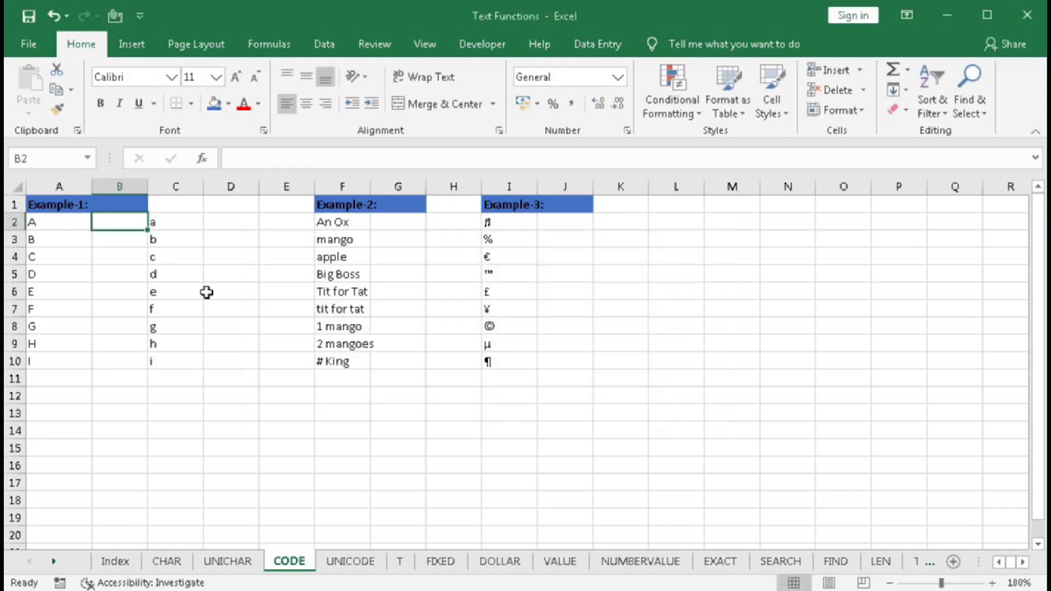
pyautogui.write('=coee')
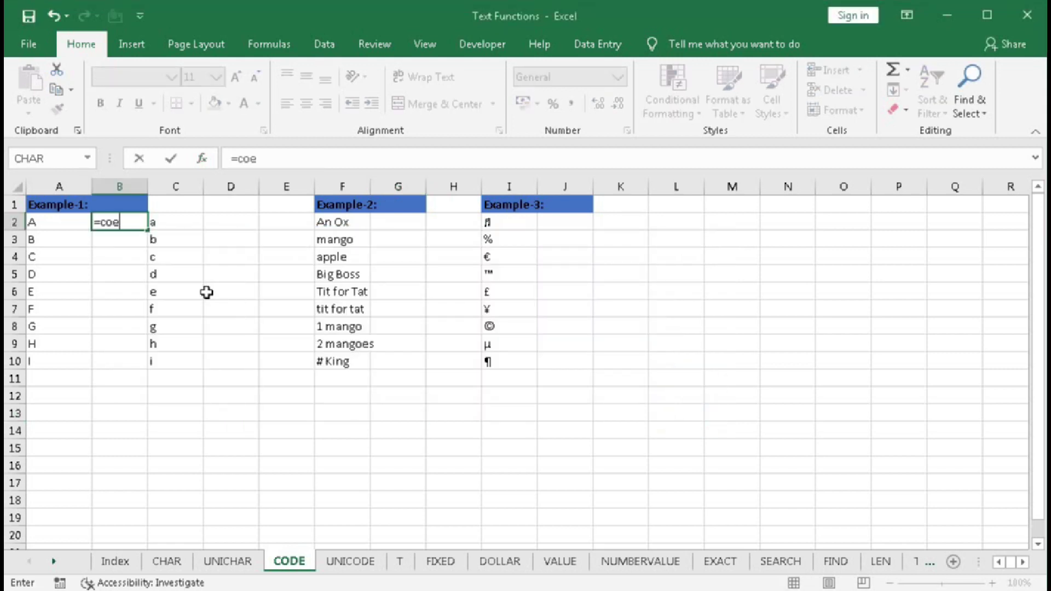
pyautogui.press('BackSpace')
pyautogui.press('BackSpace')
pyautogui.write('de')
pyautogui.press('Tab')
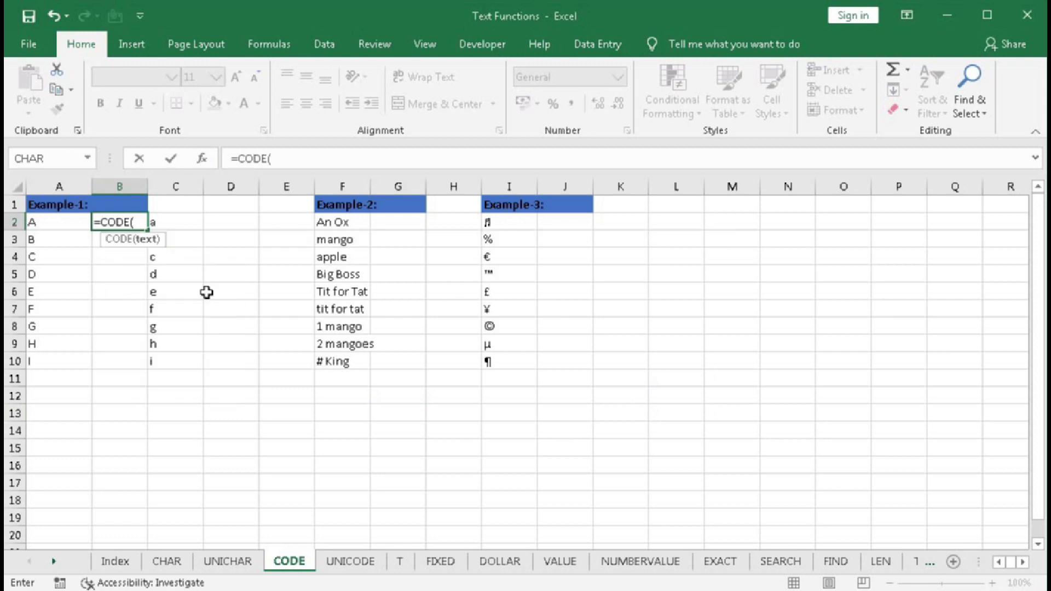
pyautogui.click(40, 221)
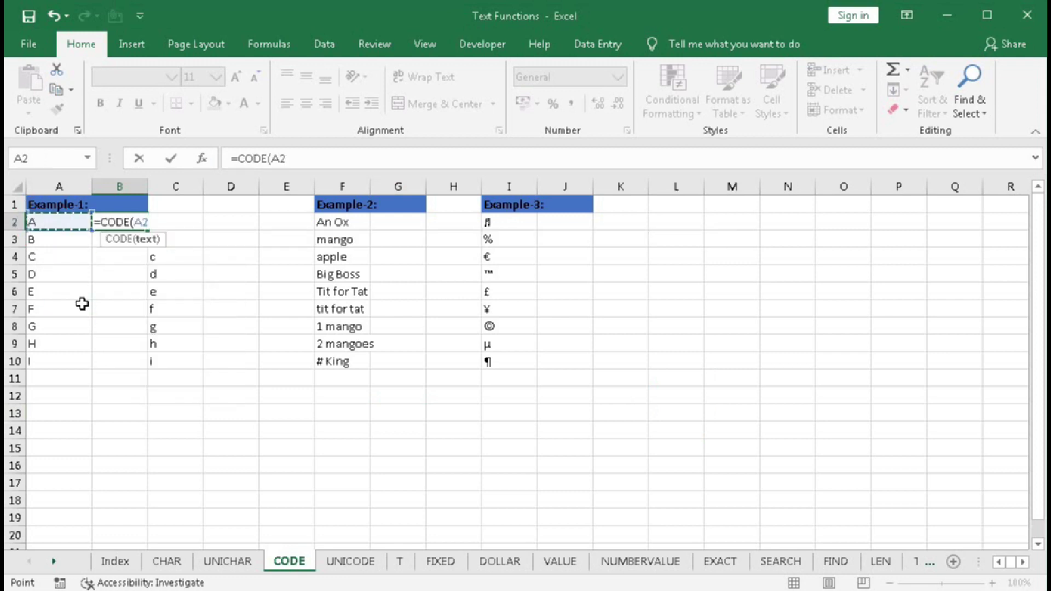
pyautogui.write(')')
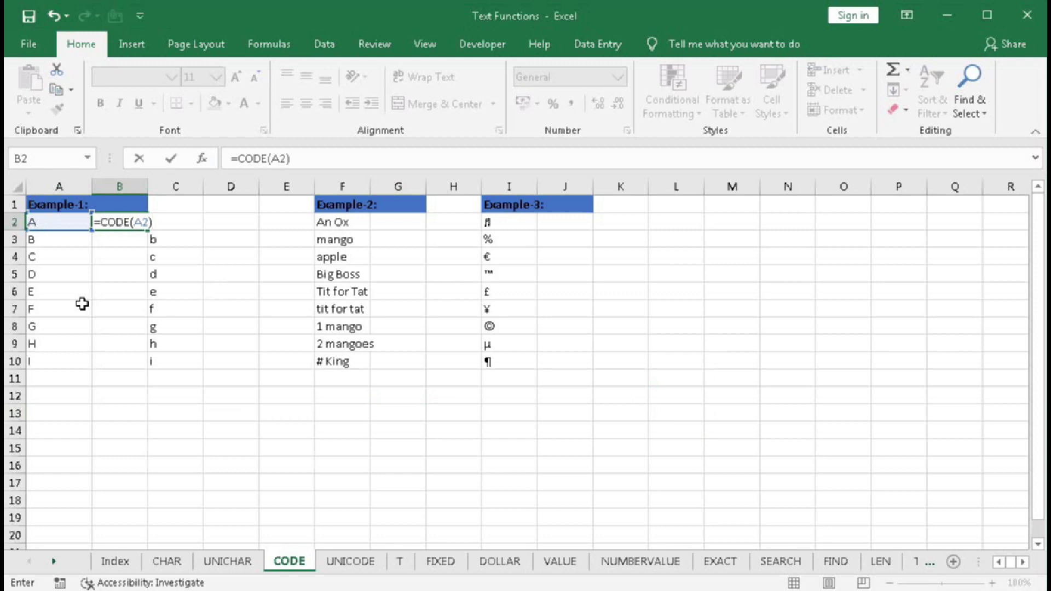
pyautogui.press('Return')
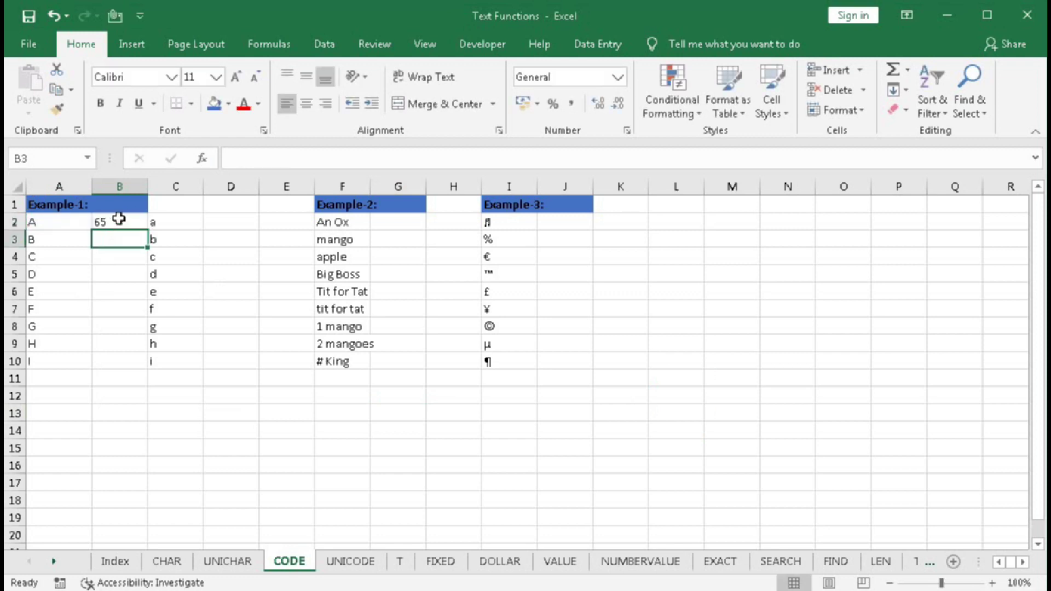
pyautogui.click(119, 222)
pyautogui.moveTo(147, 229); pyautogui.dragTo(127, 363)
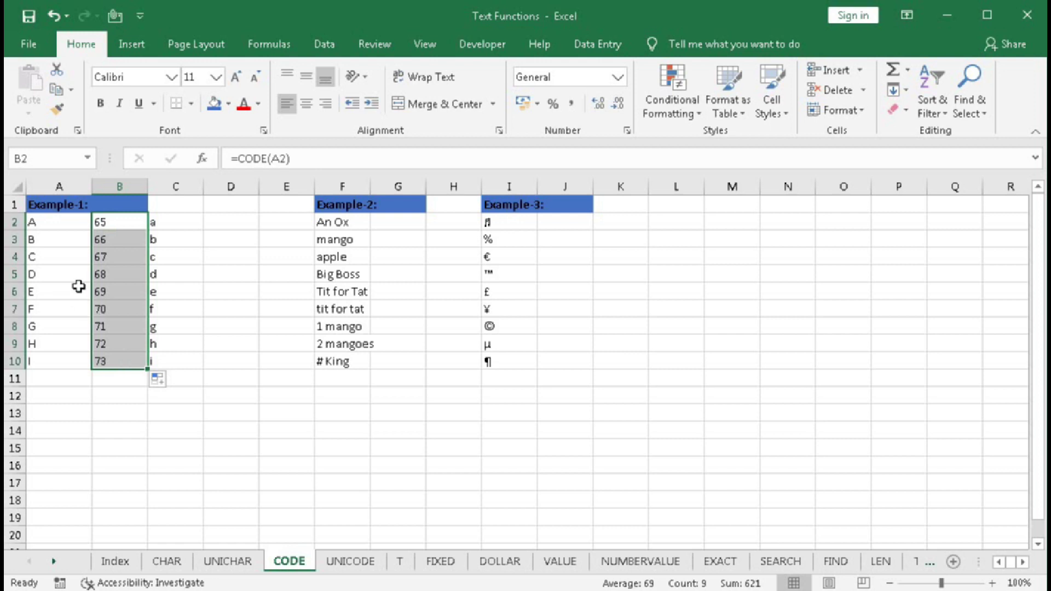
pyautogui.press('Right')
pyautogui.press('Right')
pyautogui.write('=')
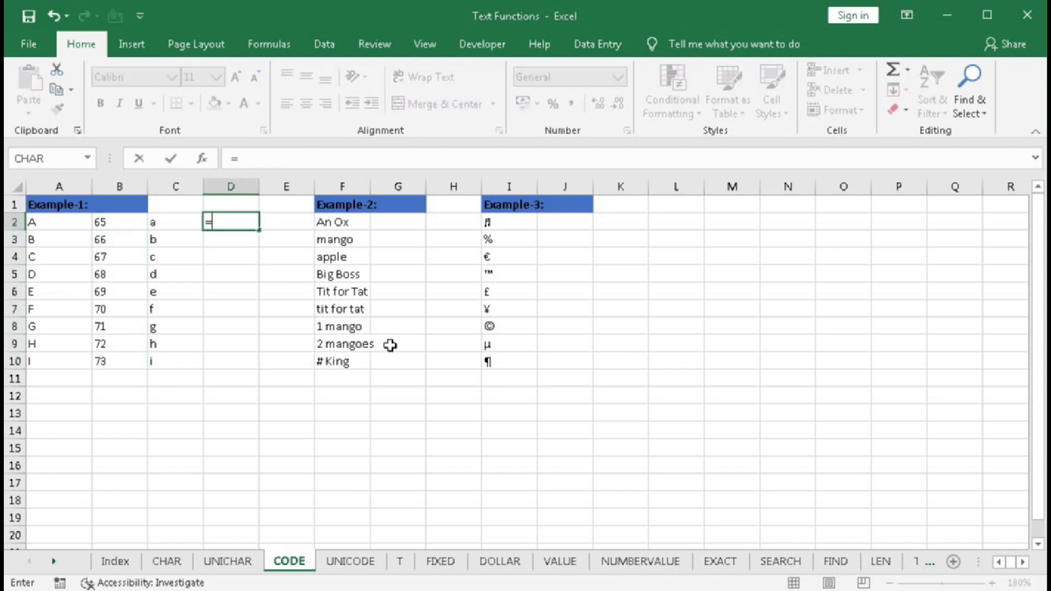
pyautogui.write('cod')
pyautogui.press('Tab')
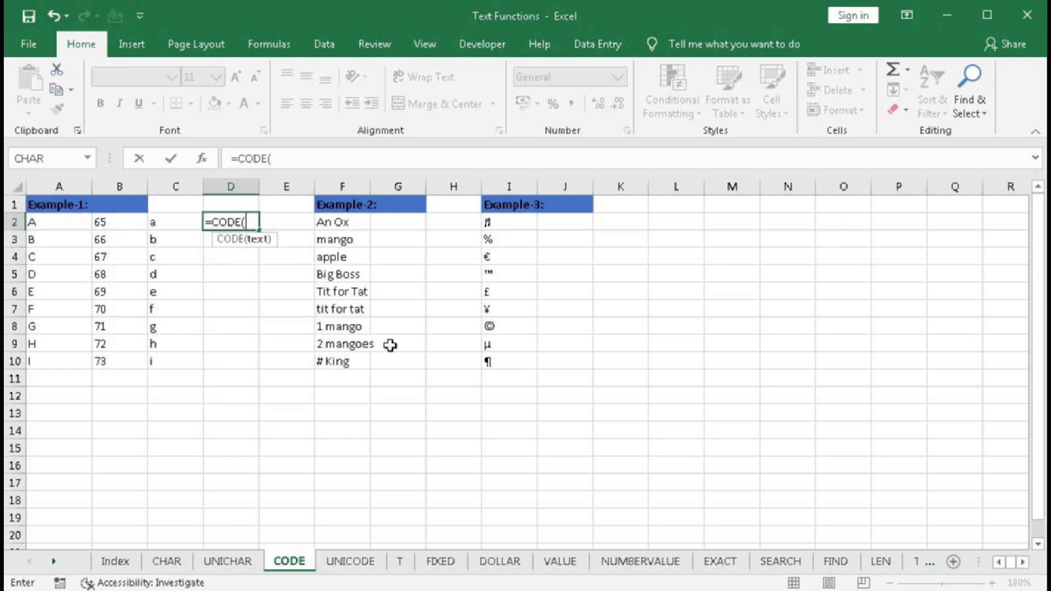
pyautogui.click(166, 226)
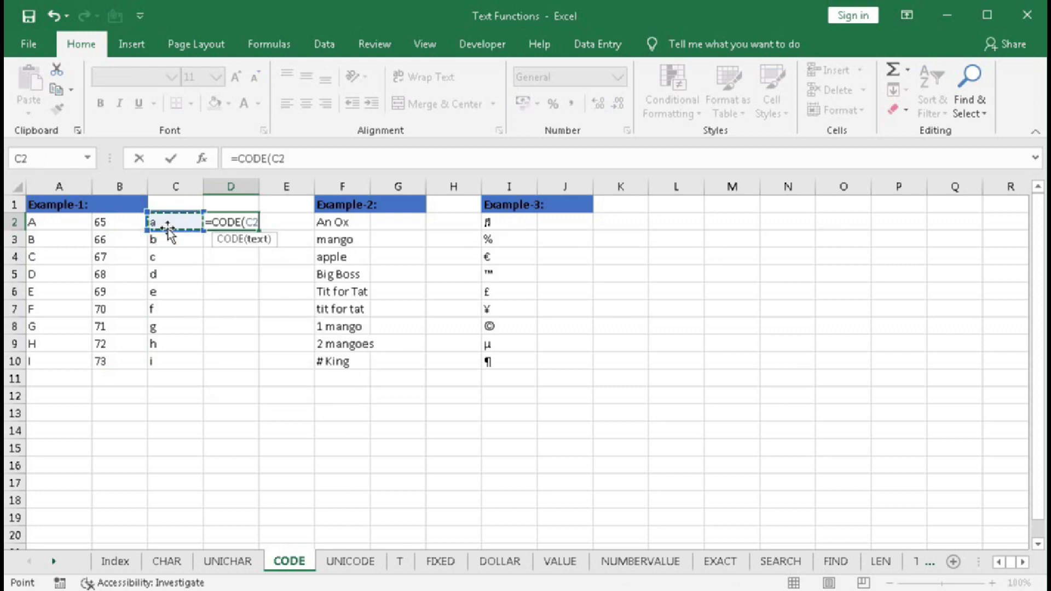
pyautogui.press('Return')
pyautogui.click(208, 222)
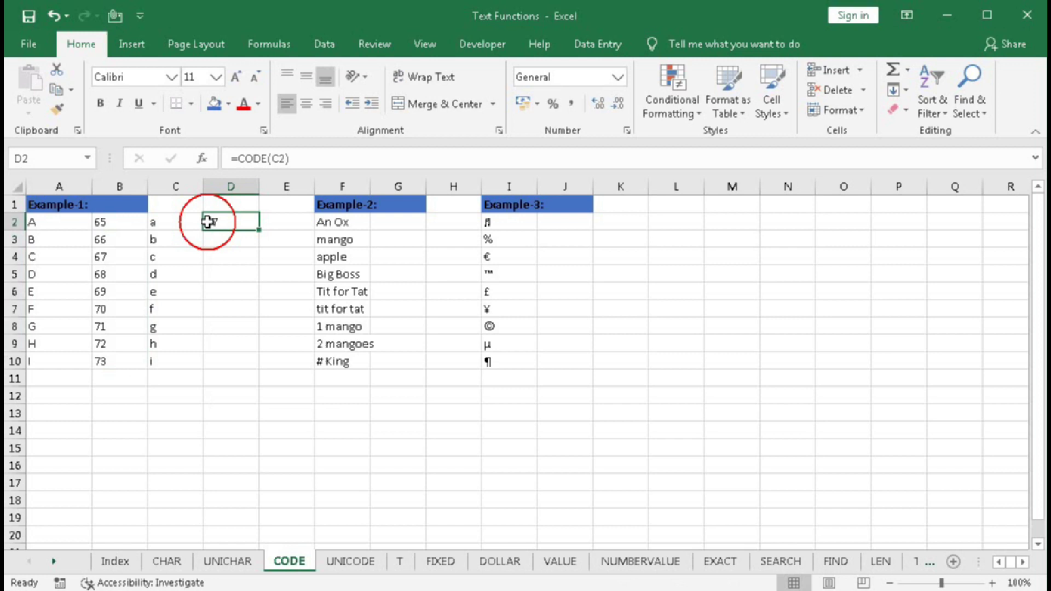
pyautogui.moveTo(259, 229); pyautogui.dragTo(260, 370)
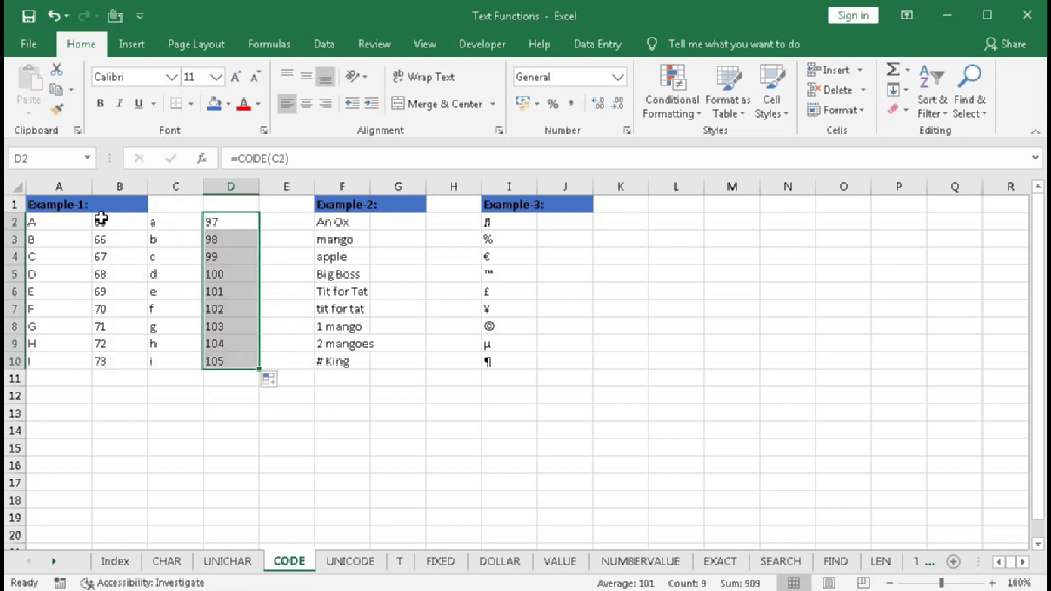
pyautogui.click(101, 223)
pyautogui.click(47, 223)
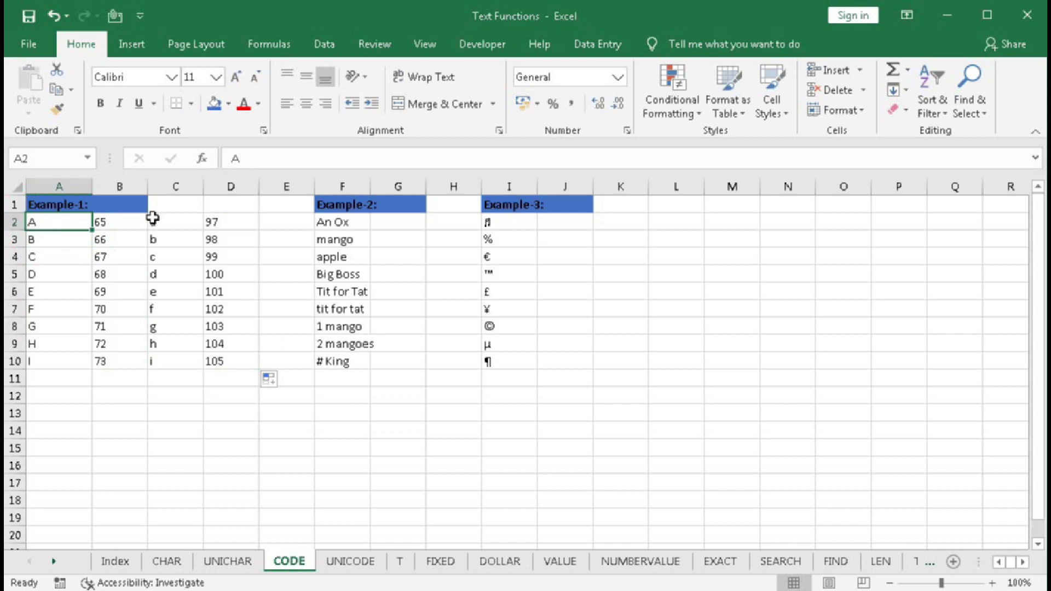
pyautogui.click(215, 220)
pyautogui.click(168, 226)
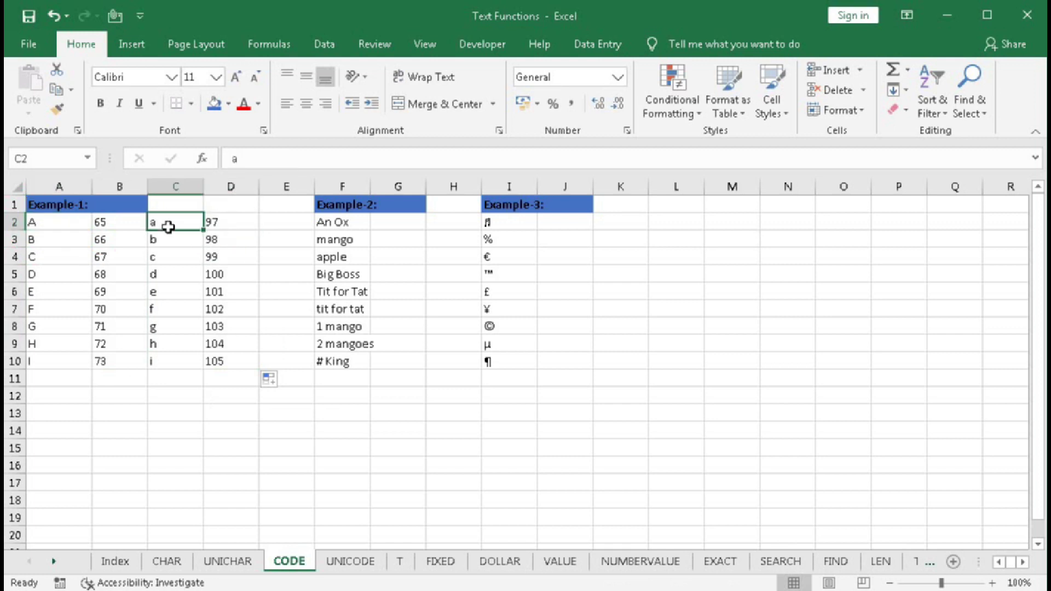
# Enter =CODE(F2) in G2 and fill it down to G10, giving codes 65 through 35.
pyautogui.click(384, 222)
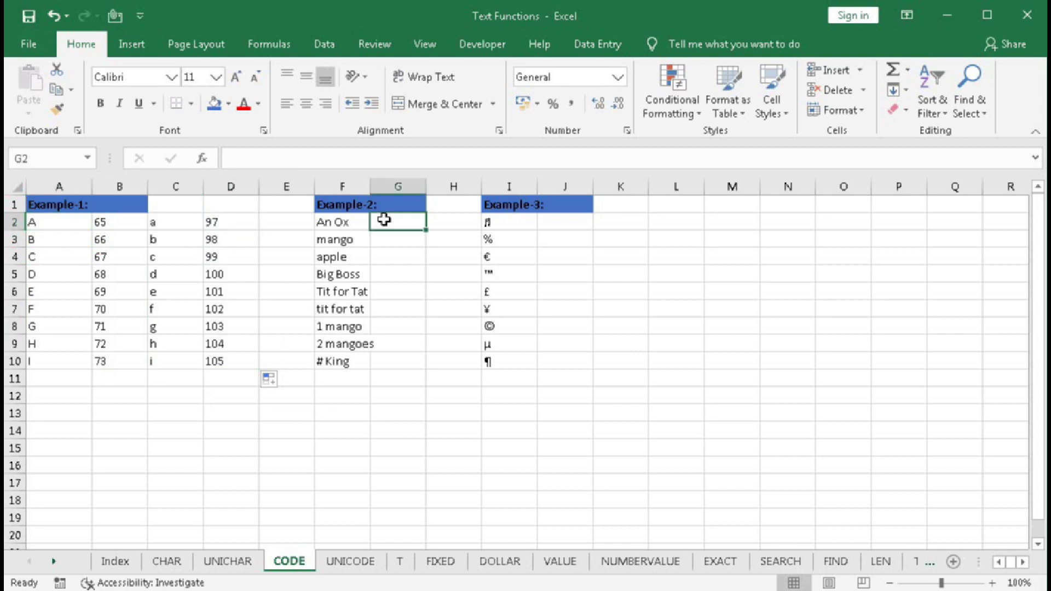
pyautogui.write('=code')
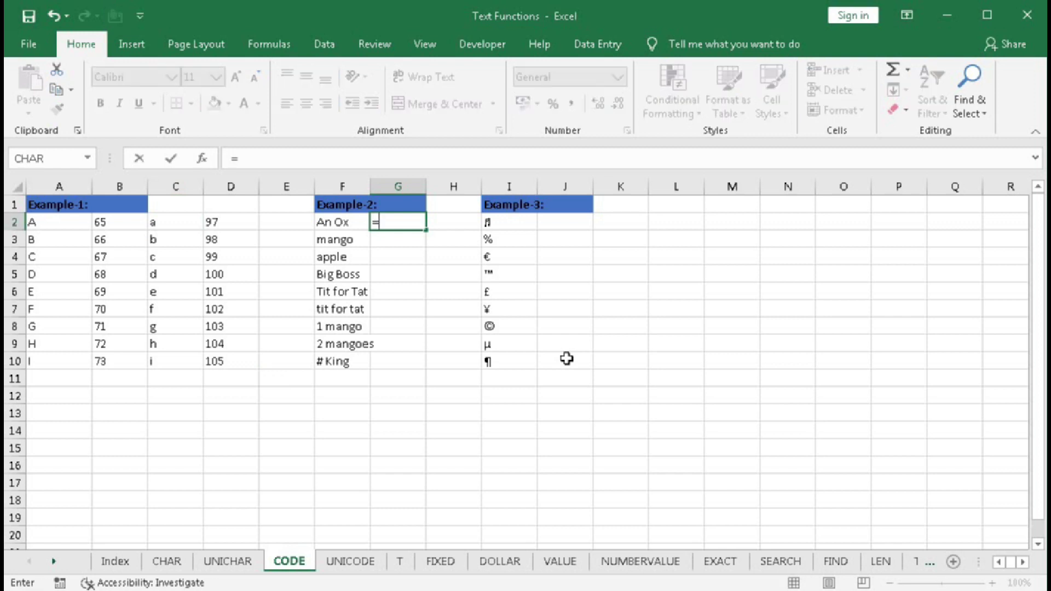
pyautogui.press('Tab')
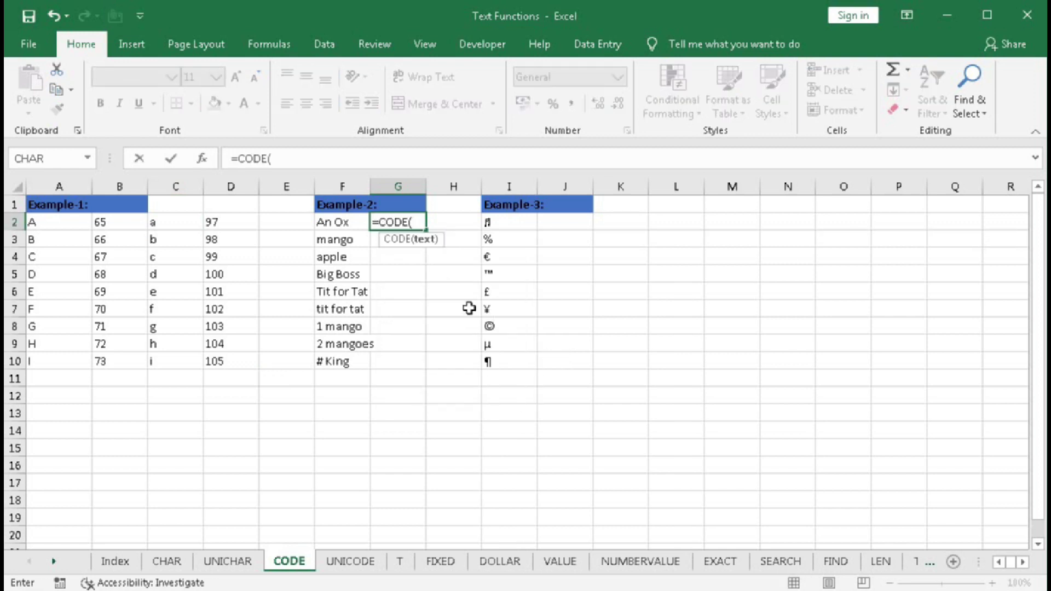
pyautogui.click(337, 224)
pyautogui.write(')')
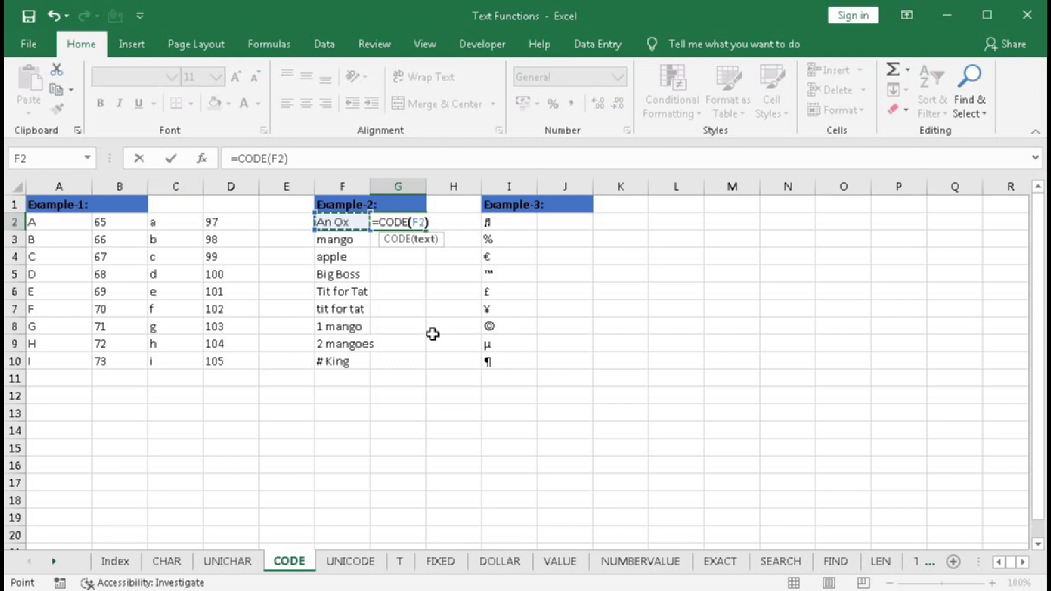
pyautogui.press('Return')
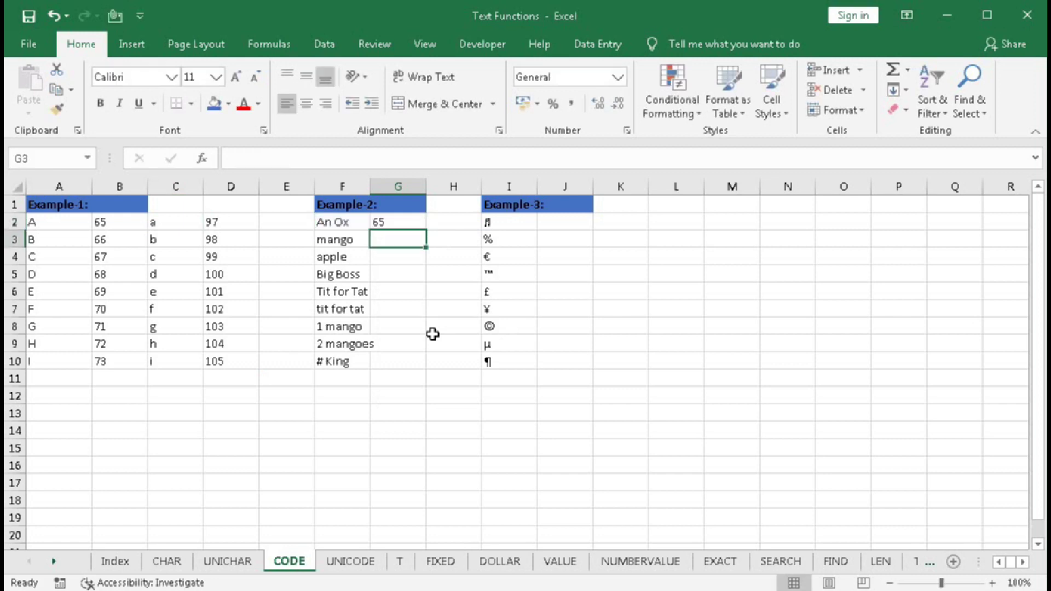
pyautogui.click(408, 223)
pyautogui.doubleClick(427, 230)
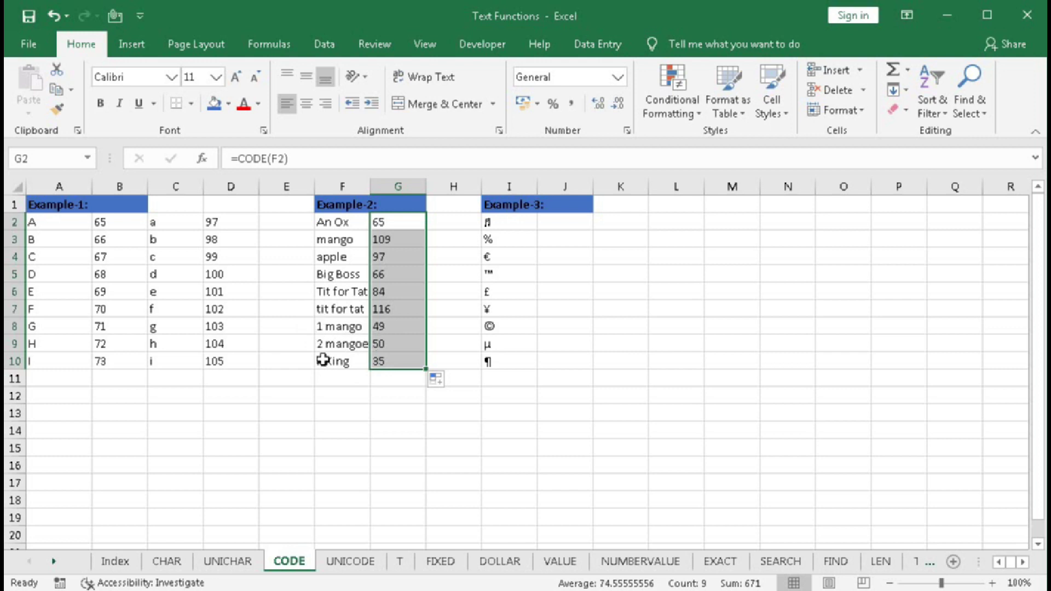
# Enter =CODE(I2) in J2, fill it down to J10, and compare with the I2:I10 symbols.
pyautogui.click(567, 221)
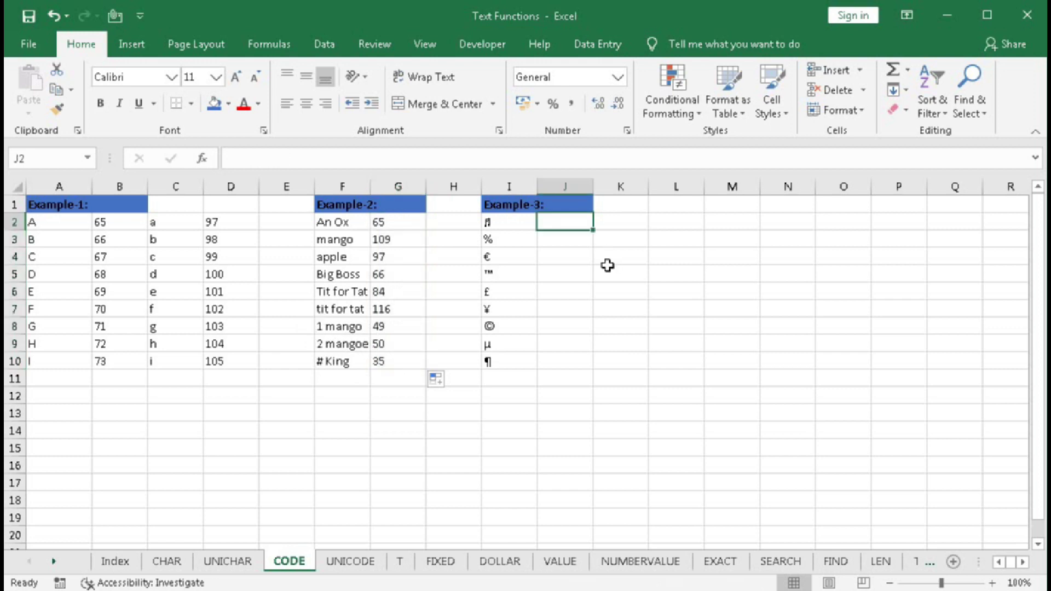
pyautogui.write('=code(')
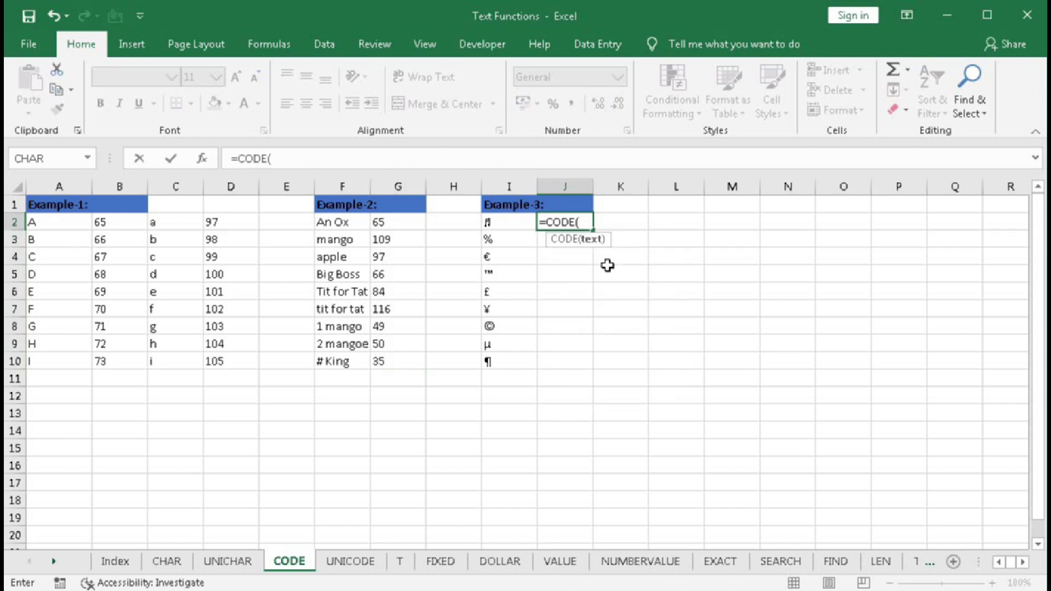
pyautogui.click(499, 223)
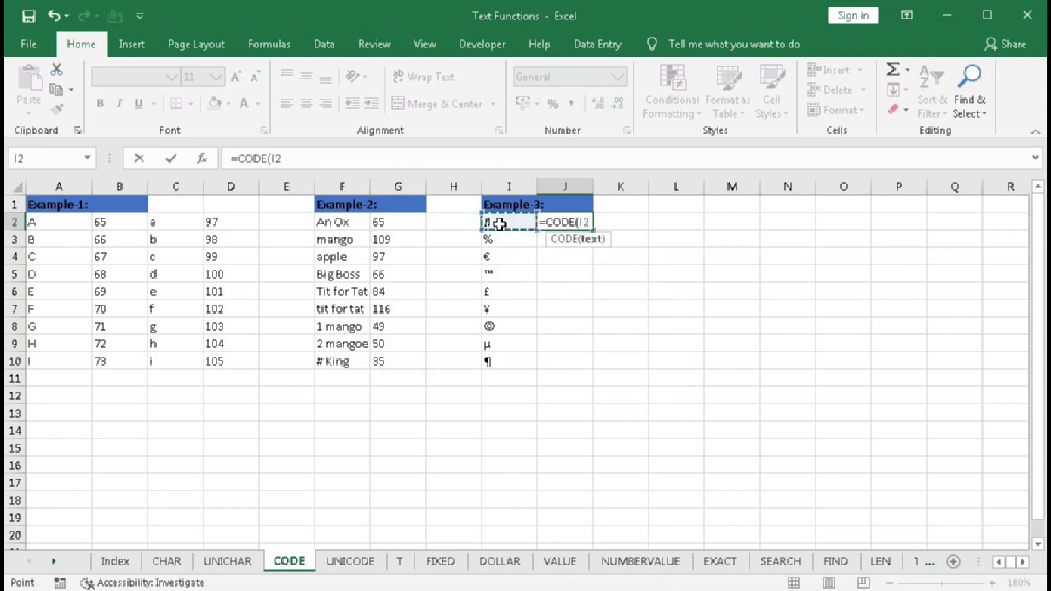
pyautogui.write(')')
pyautogui.press('Return')
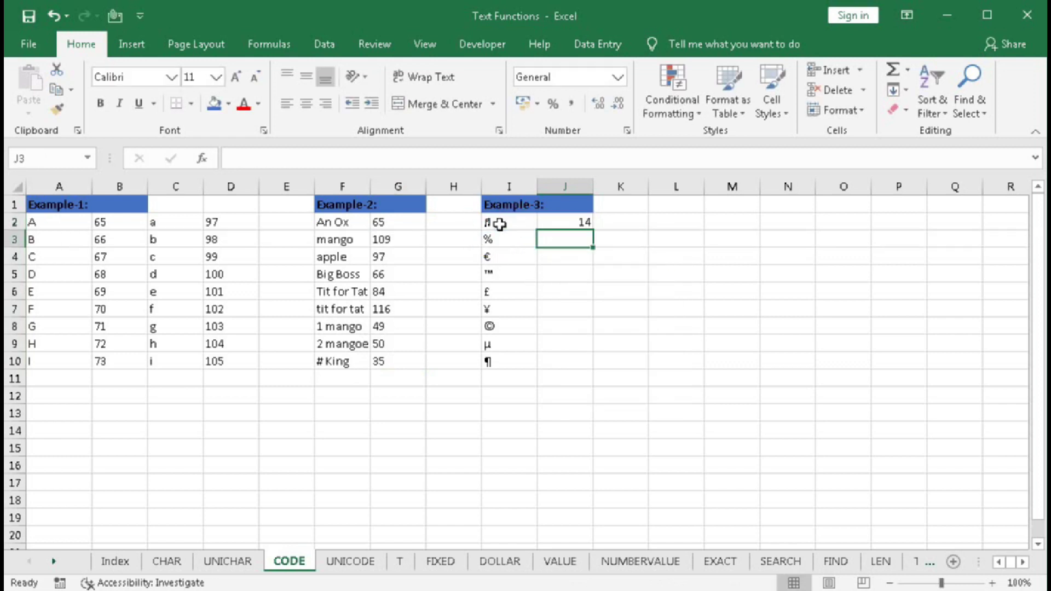
pyautogui.click(543, 222)
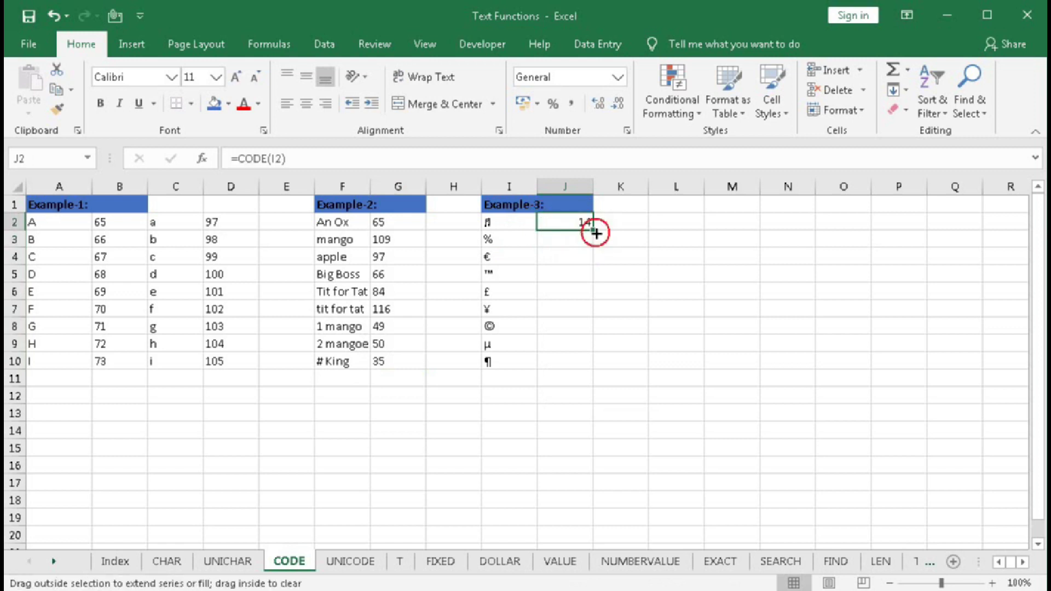
pyautogui.doubleClick(594, 230)
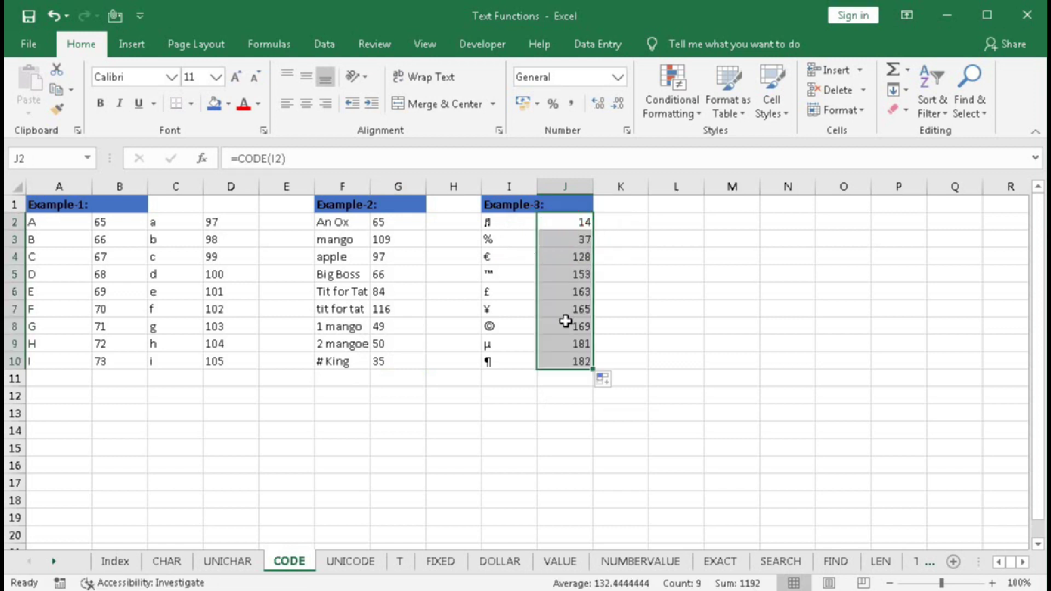
pyautogui.moveTo(487, 223); pyautogui.dragTo(494, 364)
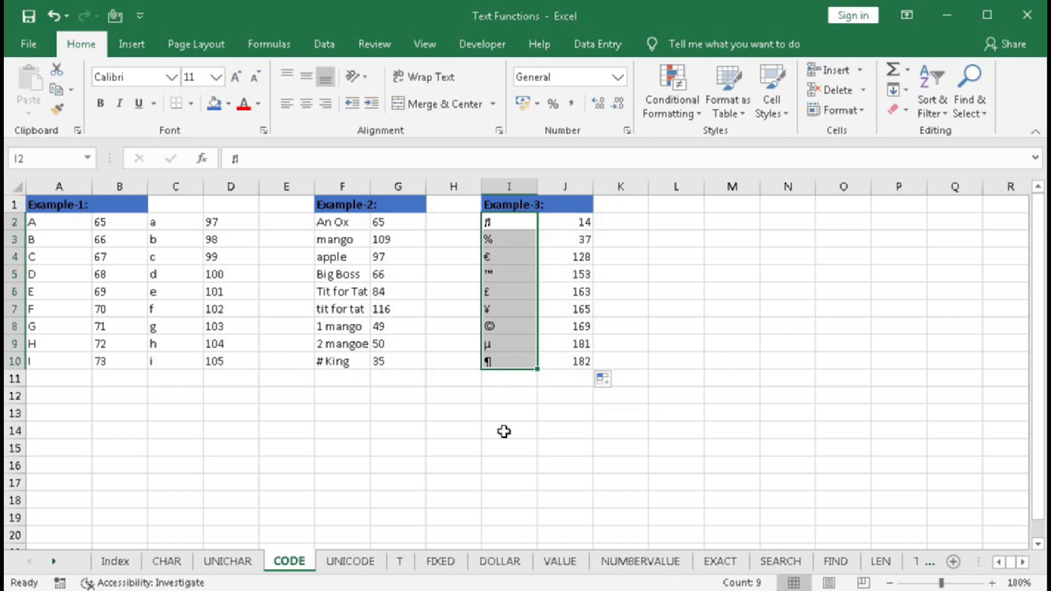
pyautogui.click(489, 435)
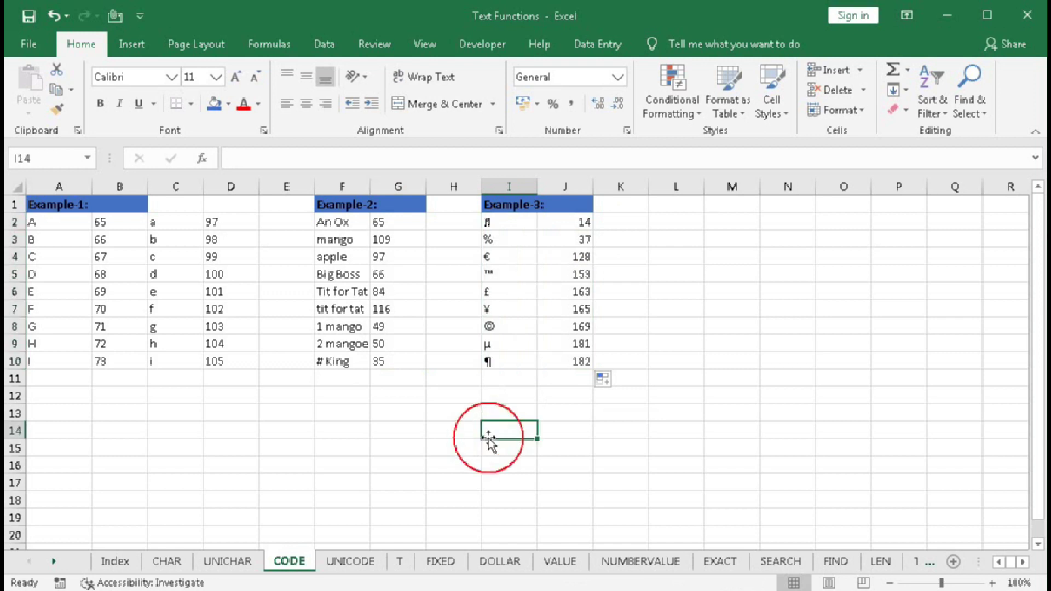